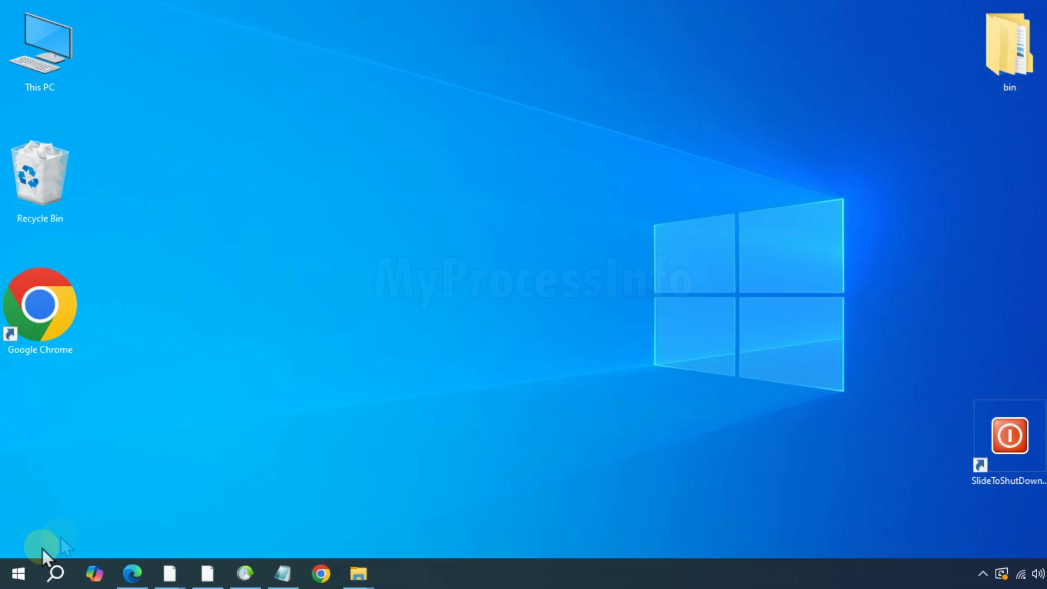
# - Launch Command Prompt as administrator, reposition its window, and bring the repair-commands Notepad forward
pyautogui.click(13, 576)
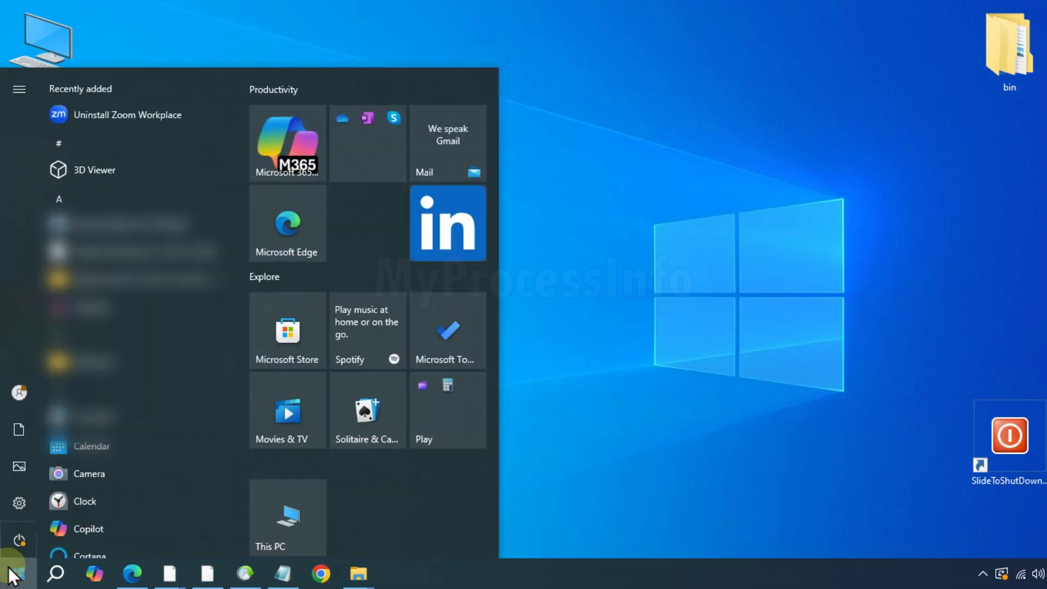
pyautogui.write('CMD')
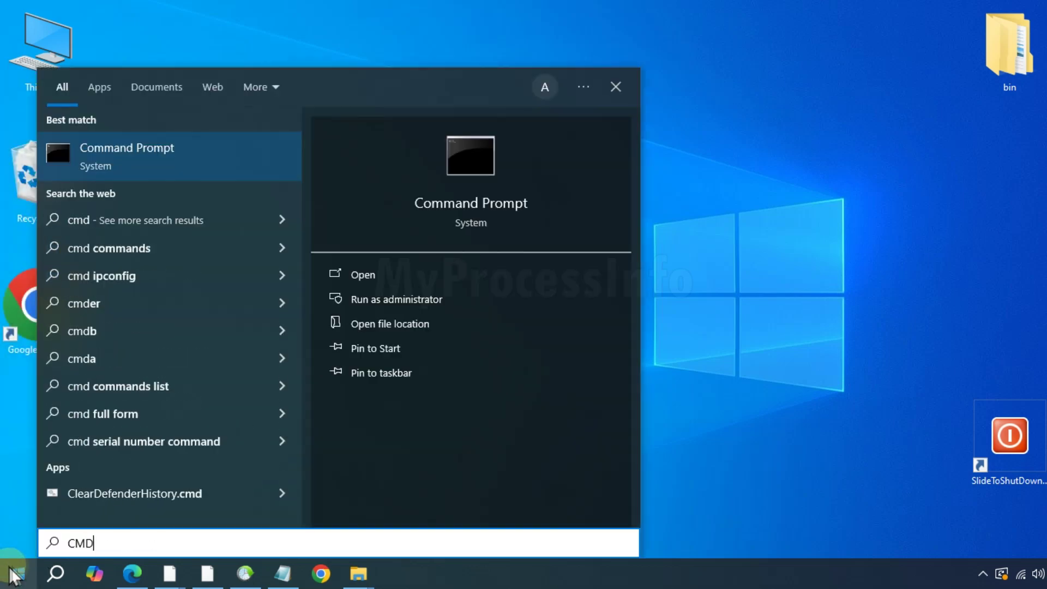
pyautogui.click(513, 301)
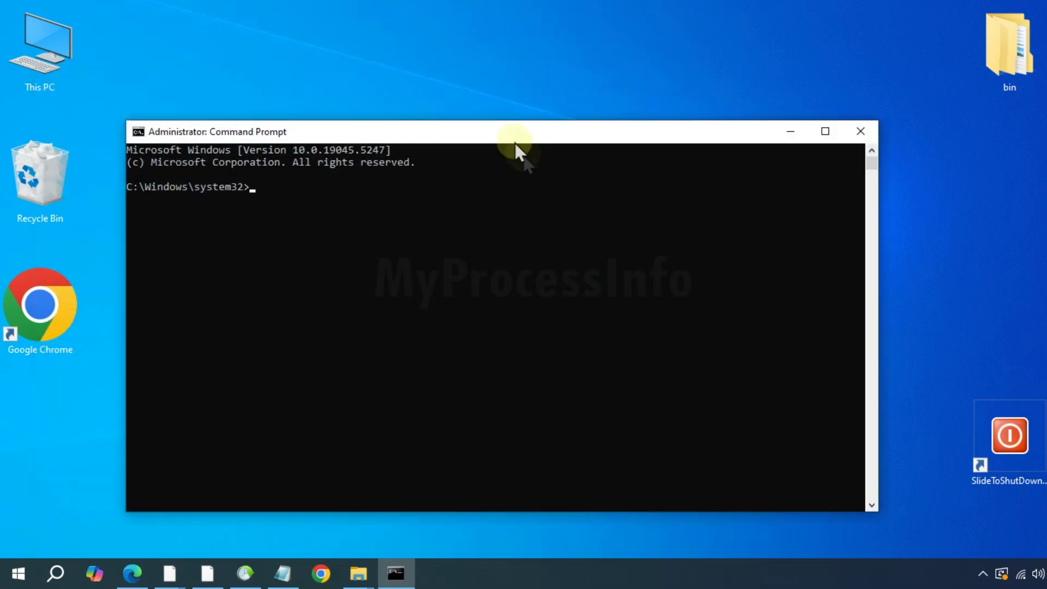
pyautogui.moveTo(520, 134); pyautogui.dragTo(538, 104)
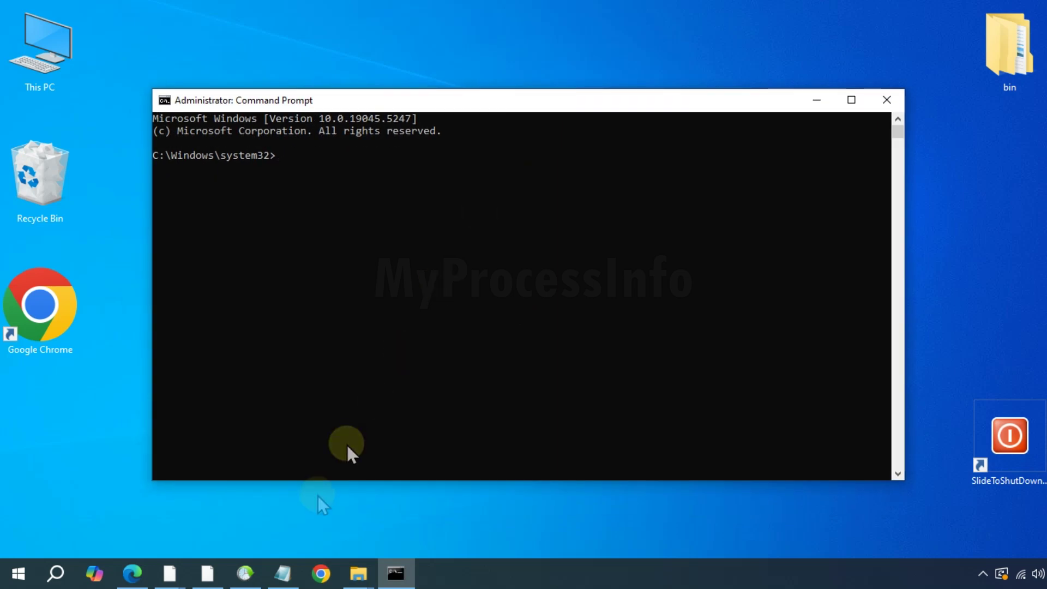
pyautogui.click(282, 573)
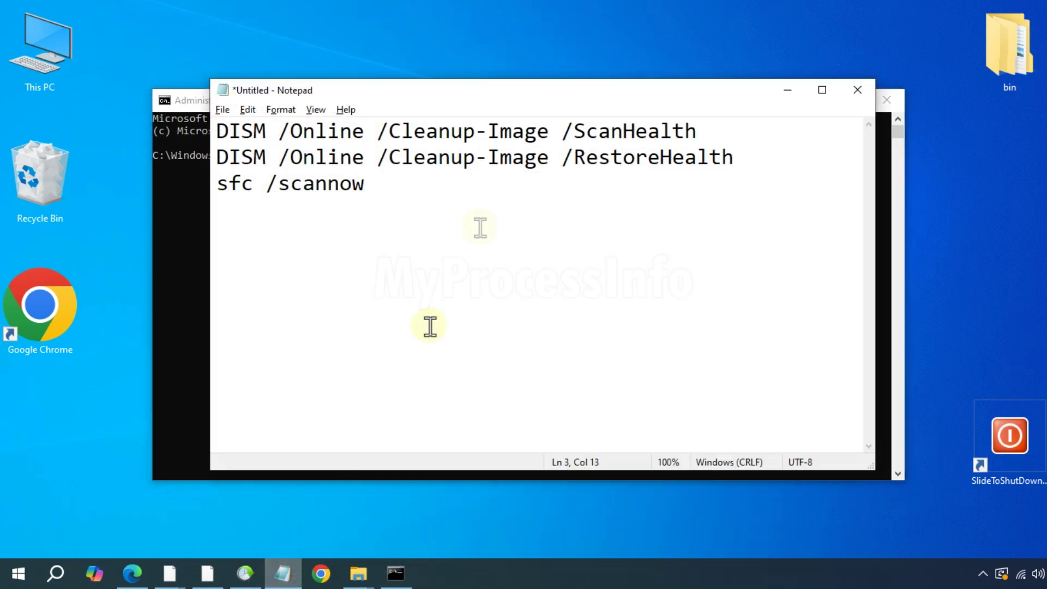
# - Copy the DISM ScanHealth line from Notepad and run it in the administrator console
pyautogui.moveTo(698, 131); pyautogui.dragTo(205, 132)
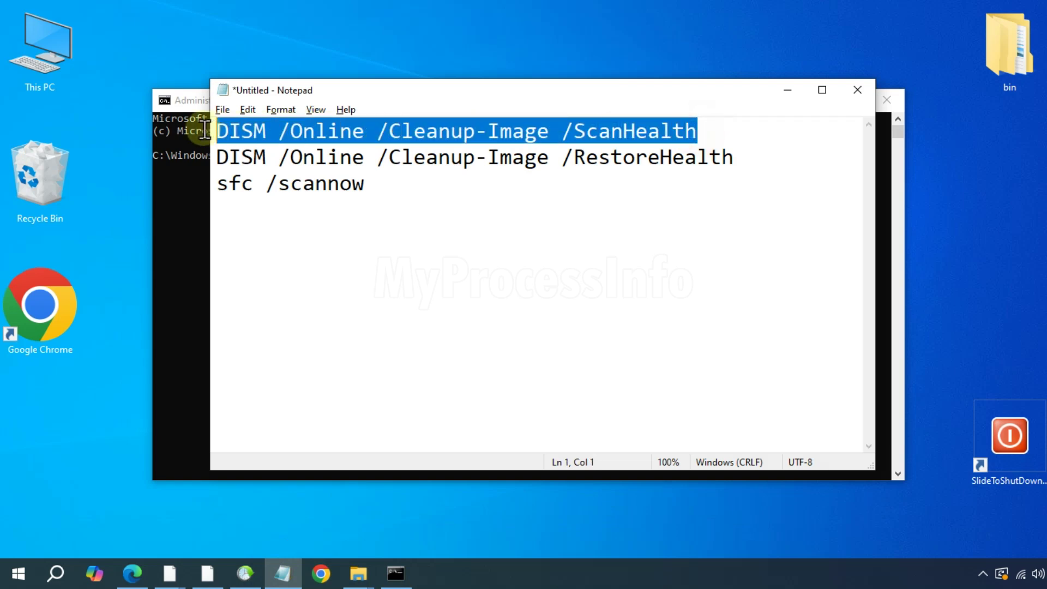
pyautogui.moveTo(351, 92); pyautogui.dragTo(354, 99)
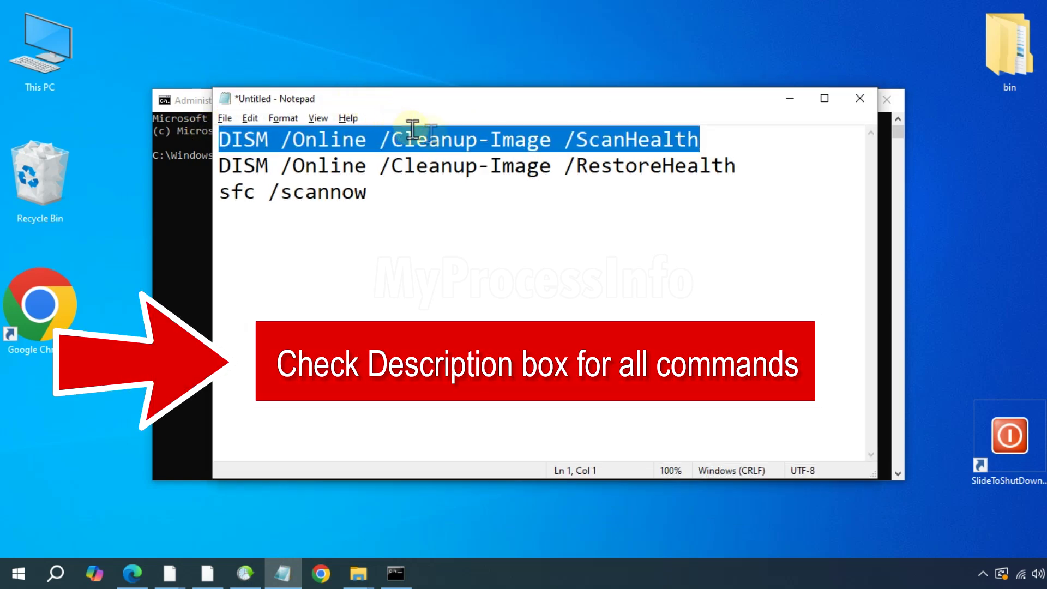
pyautogui.rightClick(434, 134)
pyautogui.click(488, 184)
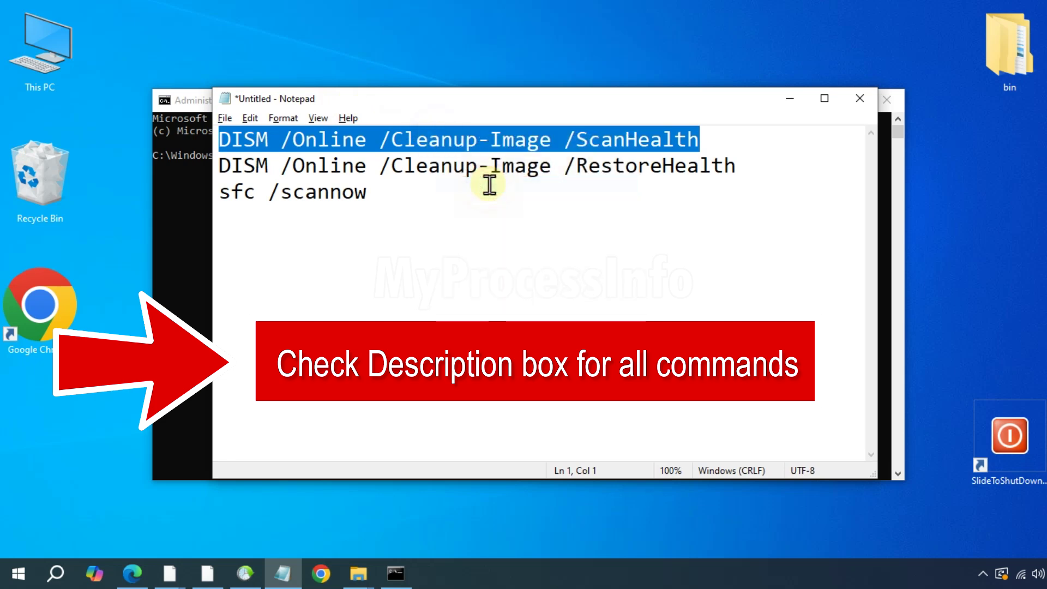
pyautogui.click(790, 102)
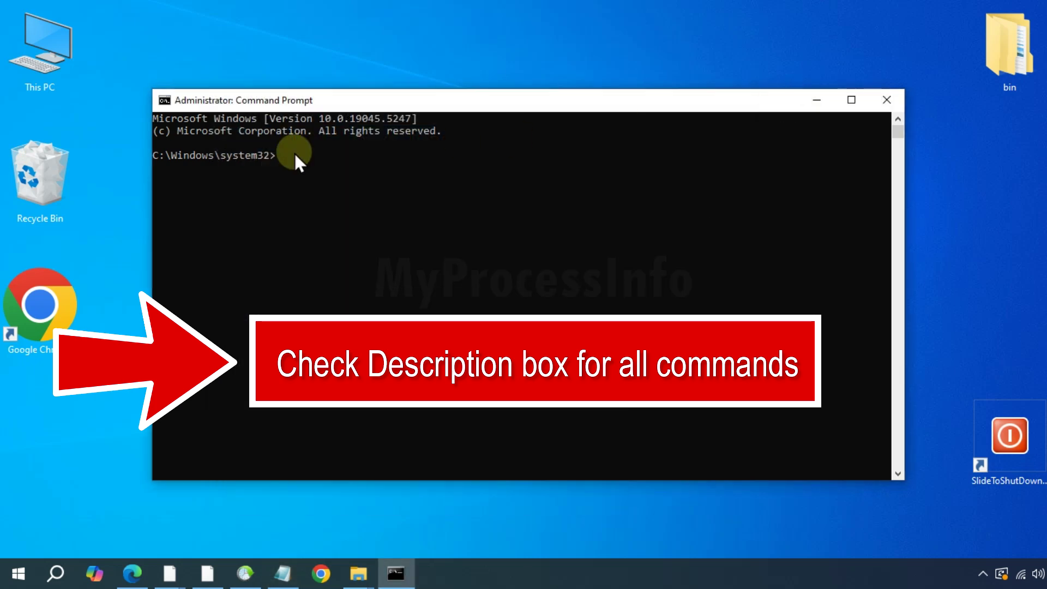
pyautogui.rightClick(294, 151)
pyautogui.press('Return')
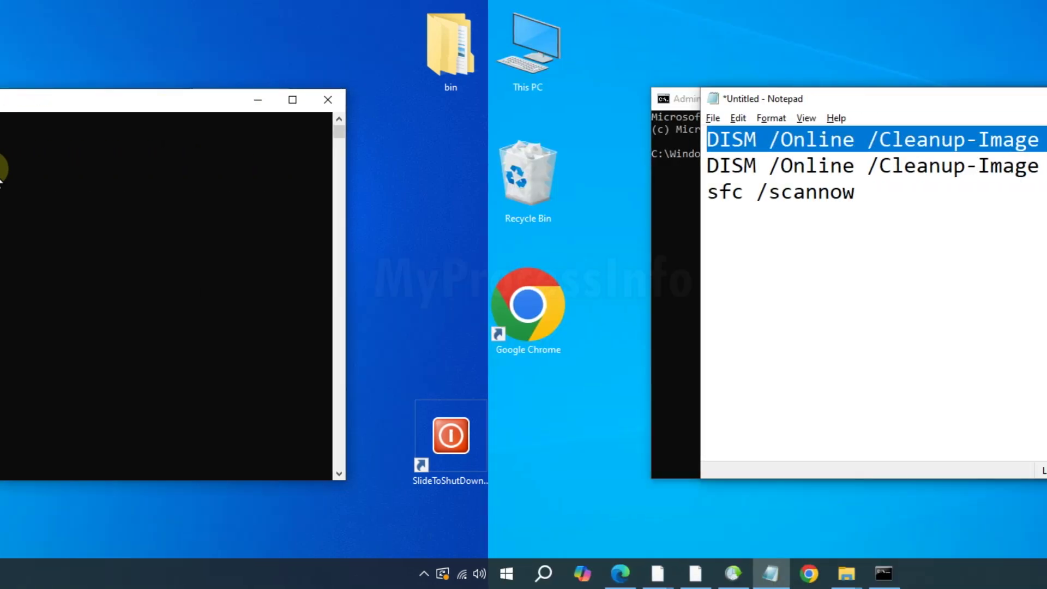
# - Highlight the RestoreHealth command line in Notepad, then return to the console
pyautogui.click(772, 161)
pyautogui.moveTo(768, 161); pyautogui.dragTo(209, 161)
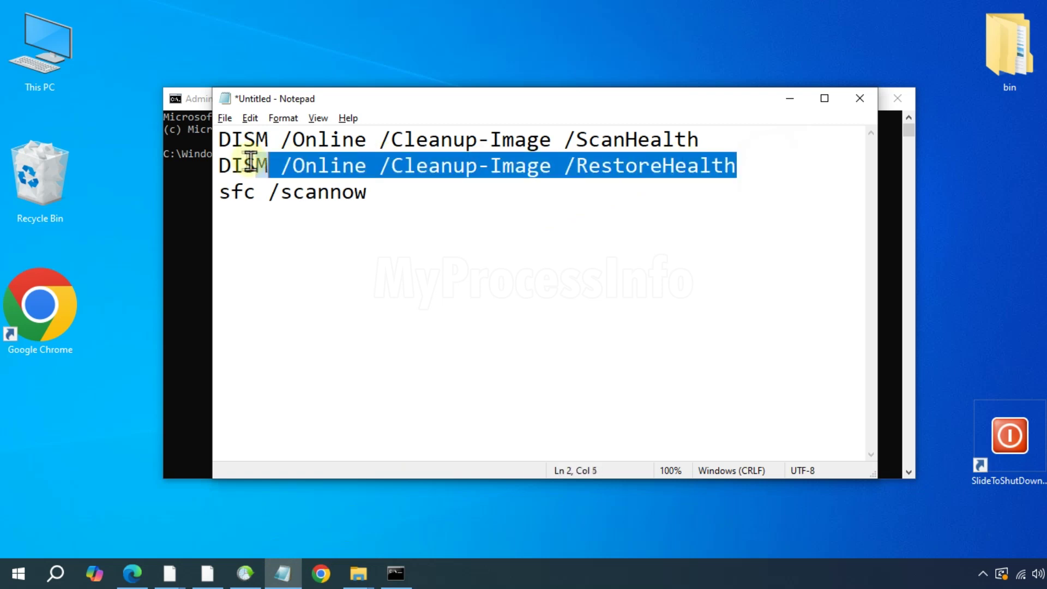
pyautogui.click(205, 161)
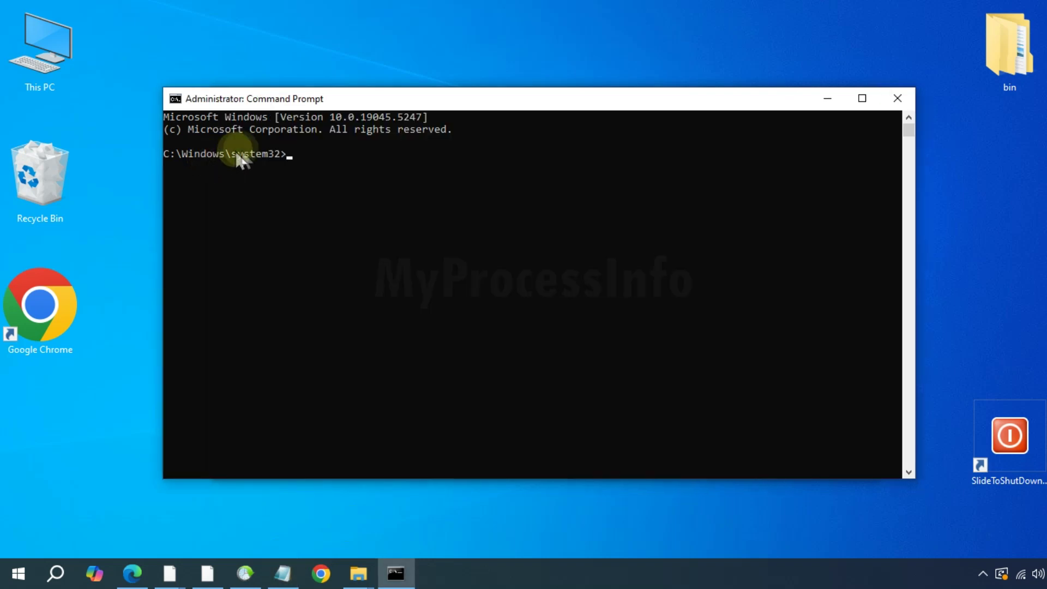
pyautogui.write('DISM /Online /Cleanup-Image /RestoreHealth')
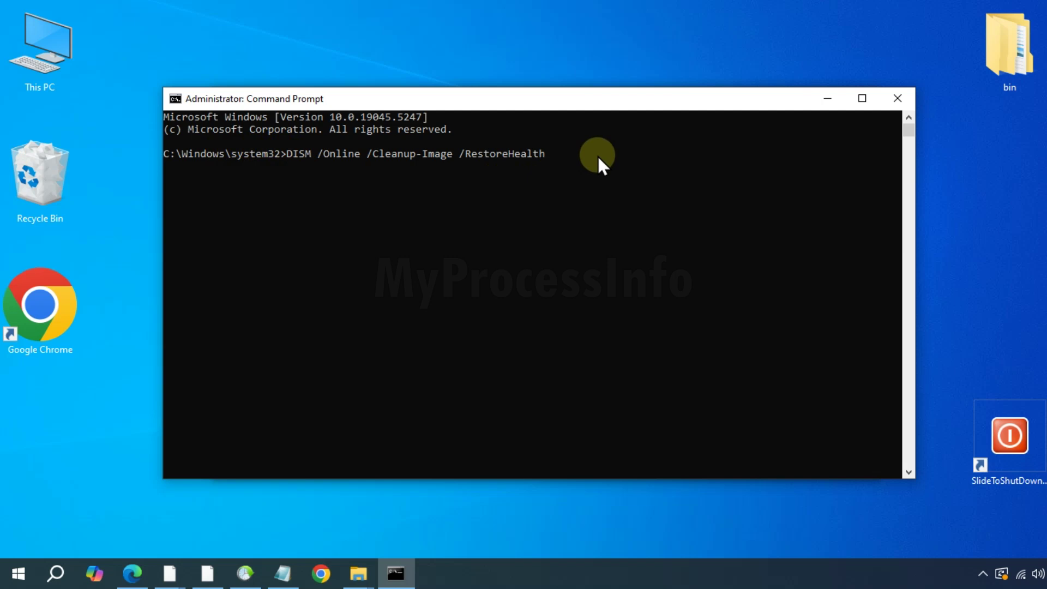
# - Run DISM RestoreHealth and highlight the sfc /scannow line in Notepad
pyautogui.press('Return')
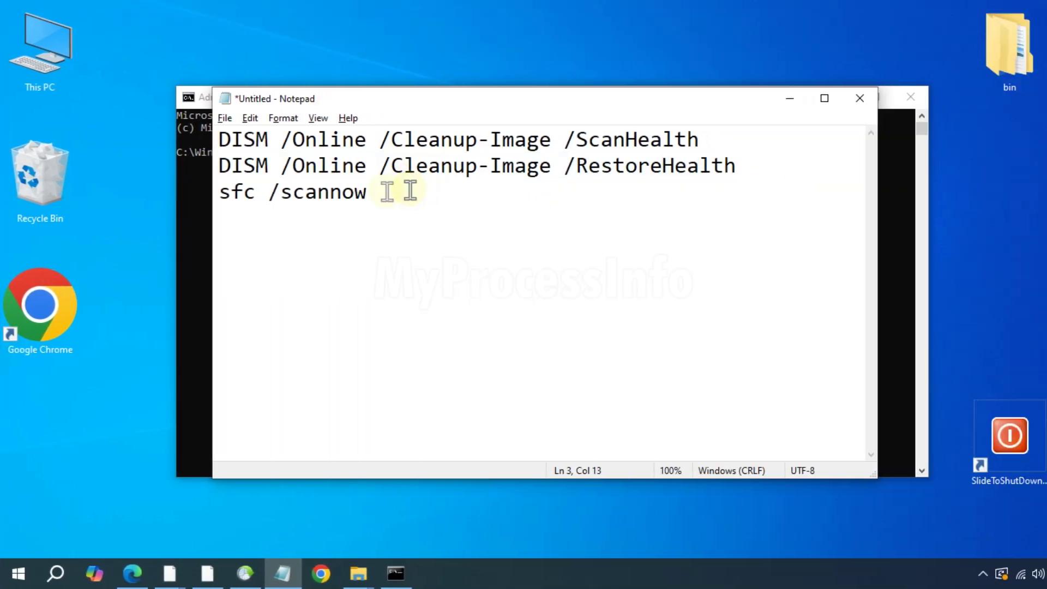
pyautogui.moveTo(410, 191); pyautogui.dragTo(203, 193)
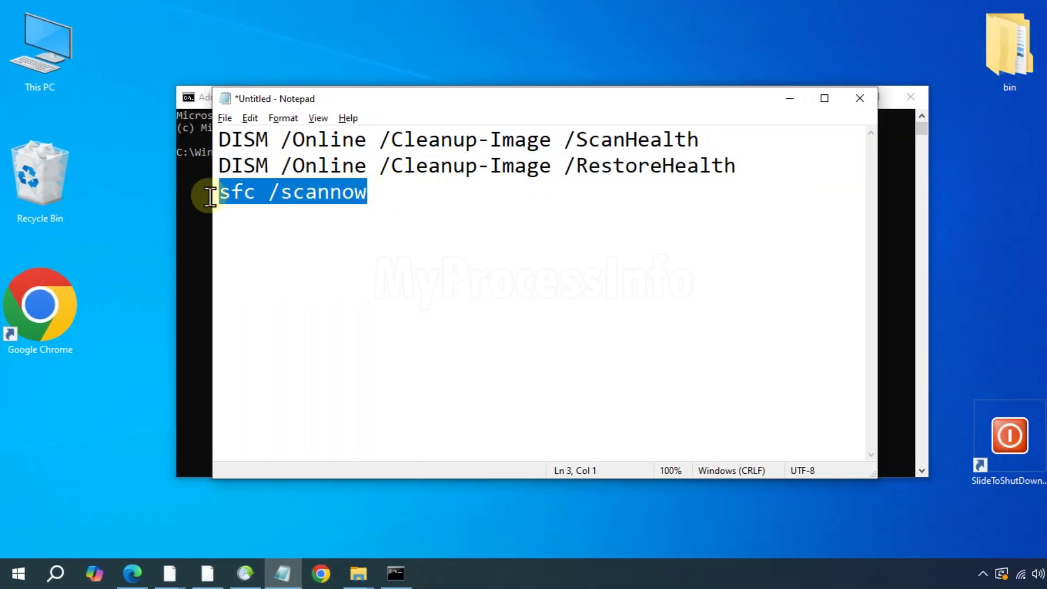
# - Paste sfc /scannow into the administrator console and run it
pyautogui.click(190, 287)
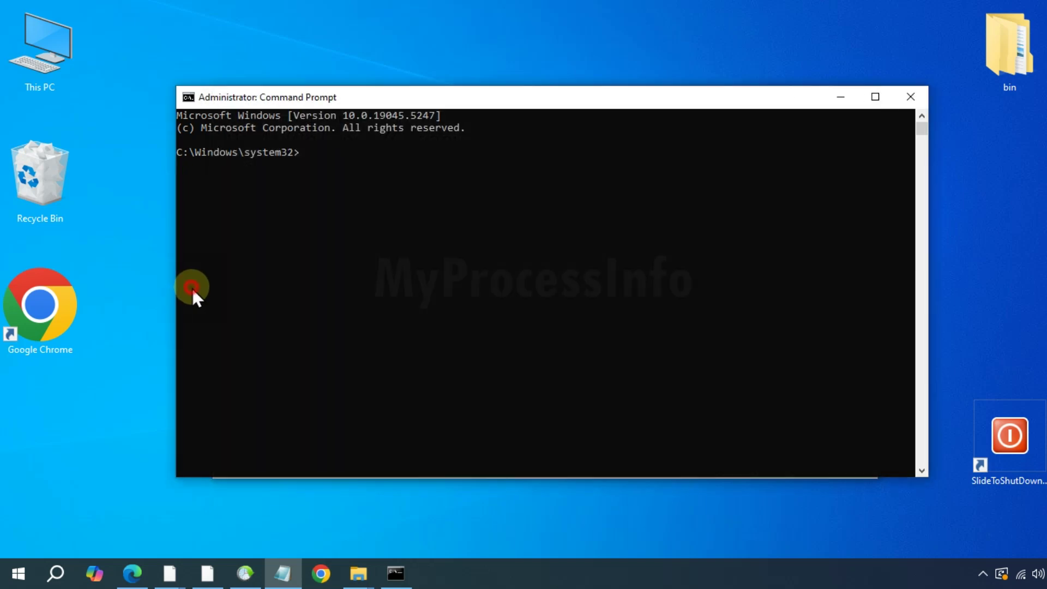
pyautogui.write('sfc /scannow')
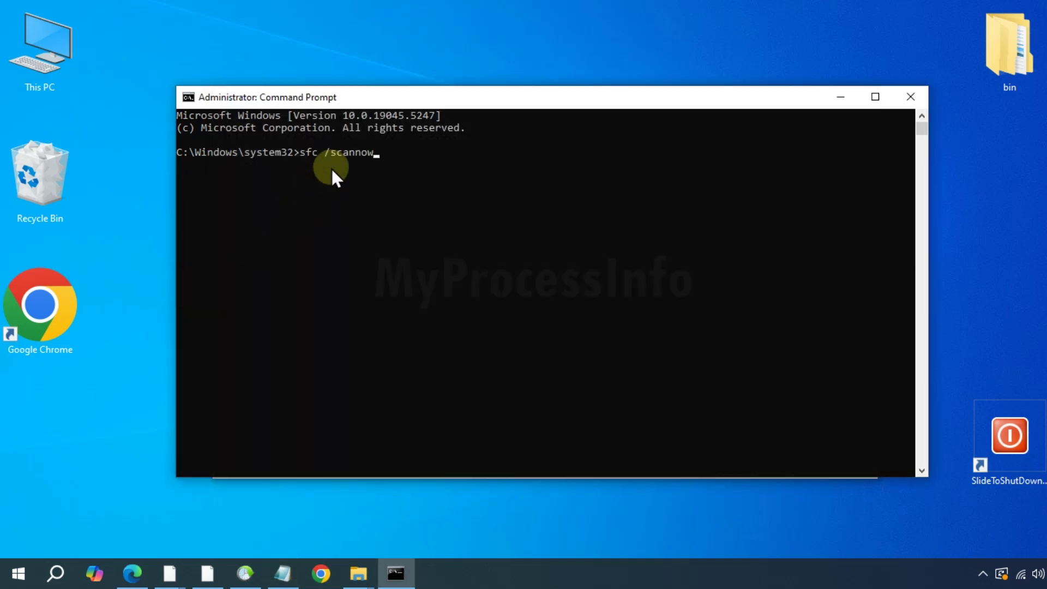
pyautogui.press('Return')
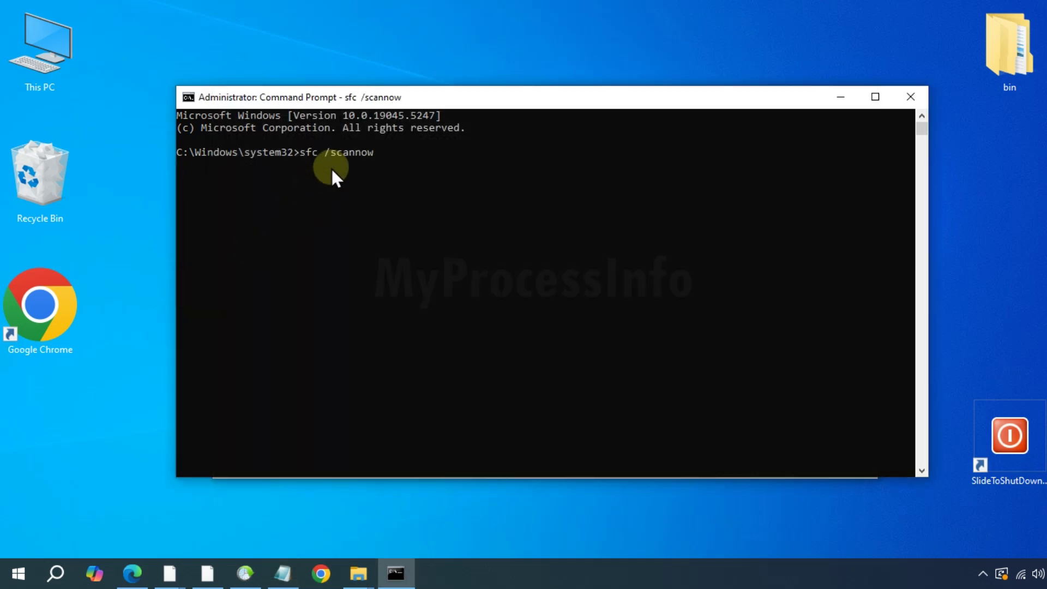